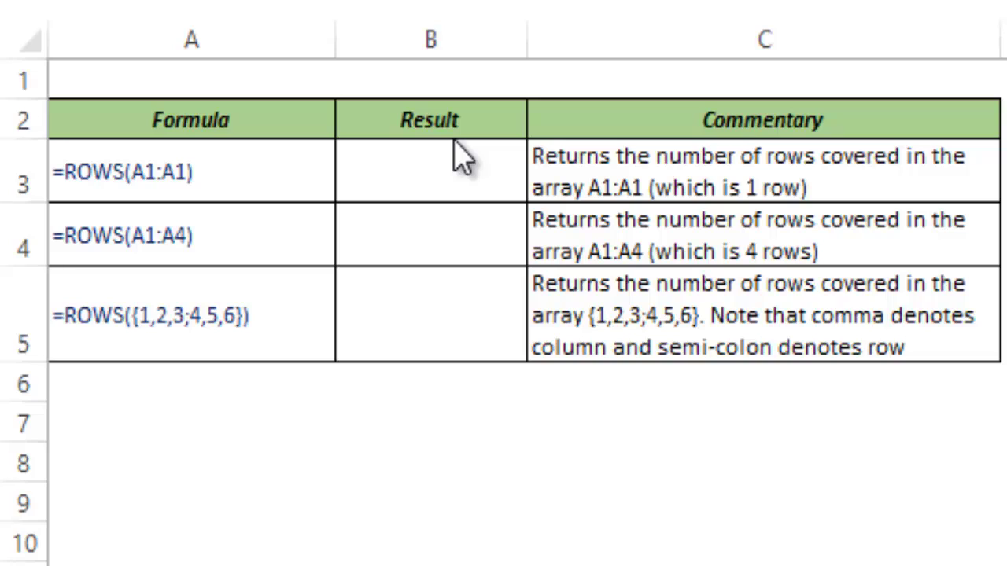
# Enter =ROWS(A1:A1) in Result cell B3 so it returns 1.
pyautogui.moveTo(457, 315); pyautogui.dragTo(456, 173)
pyautogui.click(456, 173)
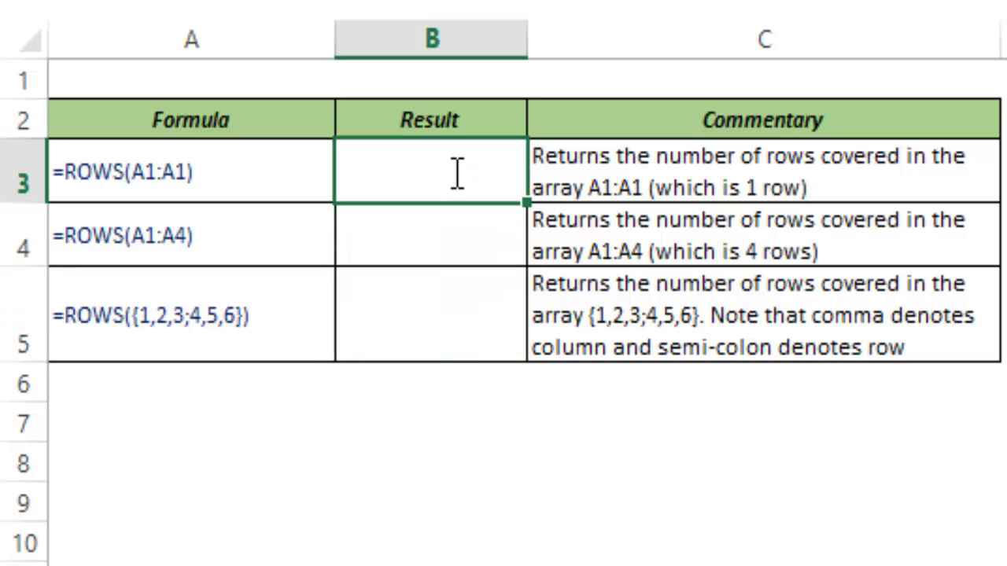
pyautogui.write('+')
pyautogui.press('BackSpace')
pyautogui.write('=rows')
pyautogui.press('Tab')
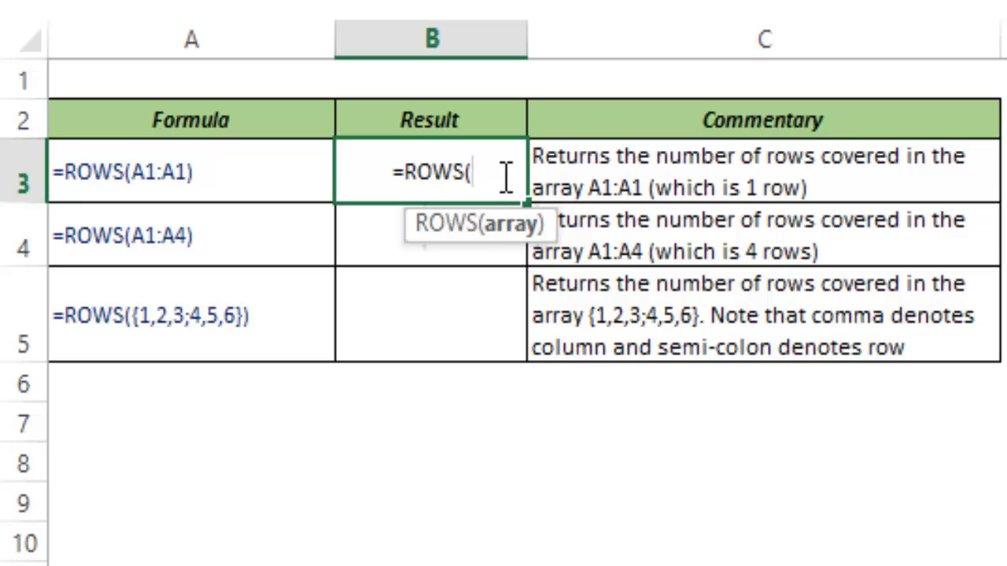
pyautogui.write('A1:A')
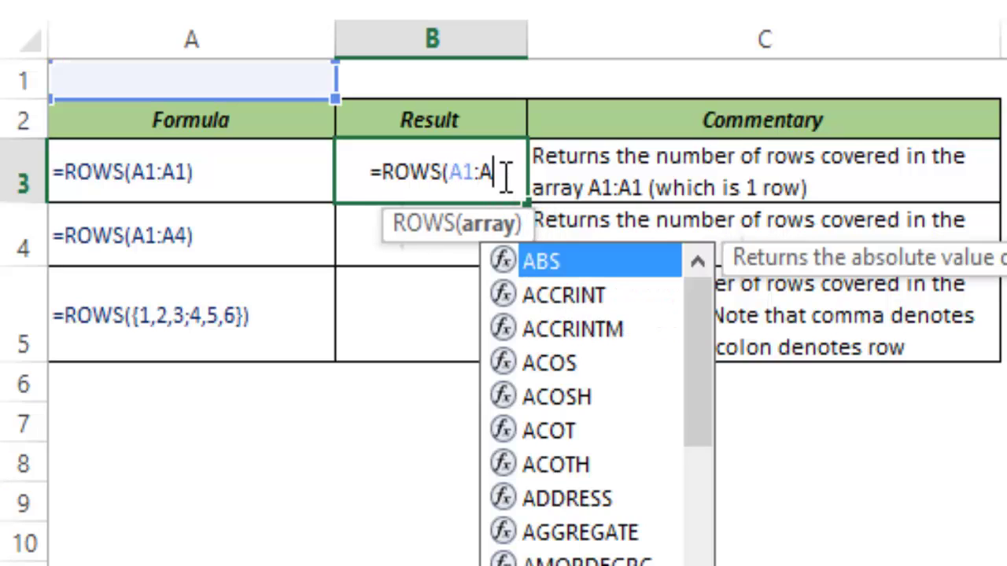
pyautogui.write('1)')
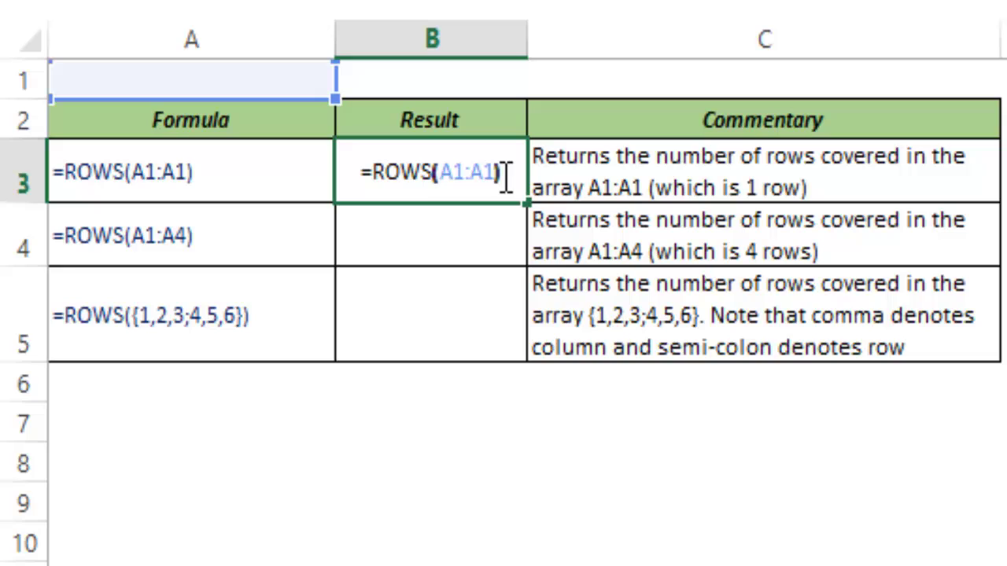
pyautogui.hotkey('ctrl', 'Return')
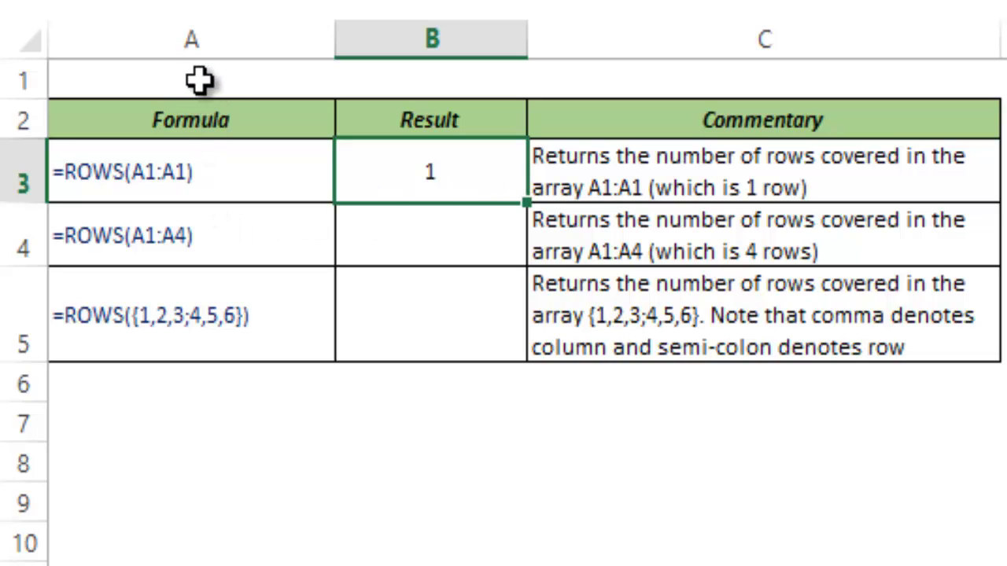
# Enter =ROWS(A1:A4) in B4, returning 4, and highlight A1:A4 to show the counted rows.
pyautogui.doubleClick(403, 232)
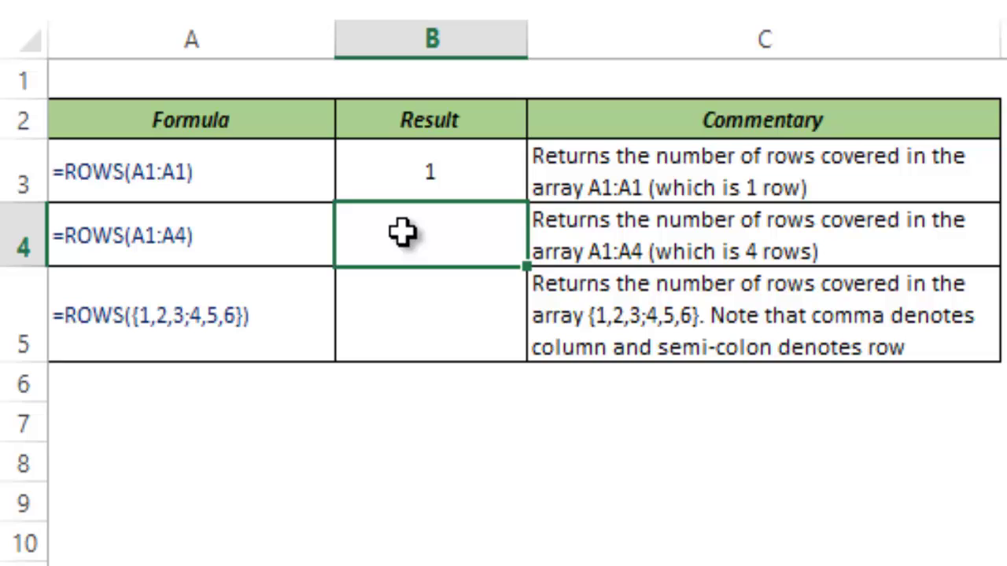
pyautogui.write('=Rows')
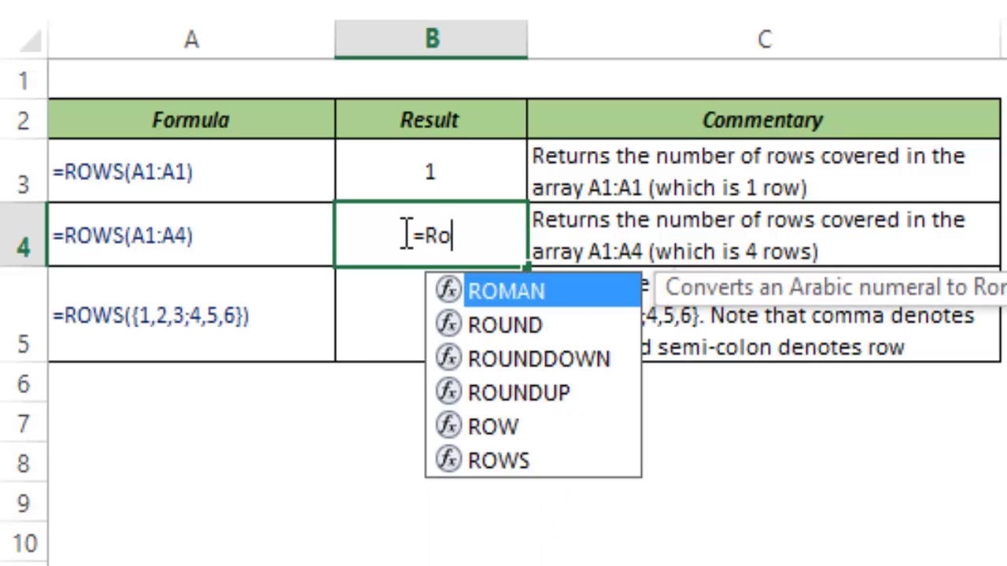
pyautogui.press('Tab')
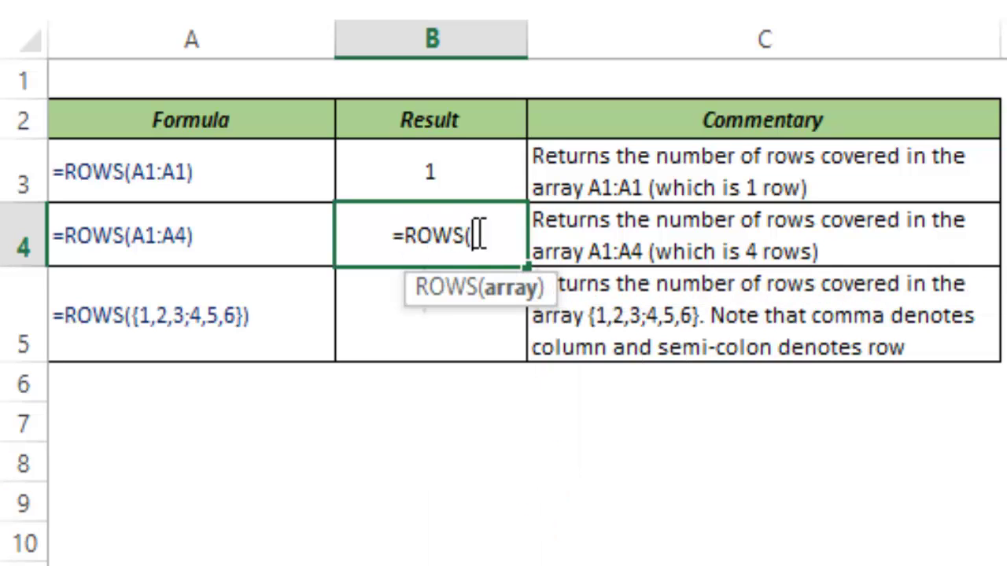
pyautogui.write('A1')
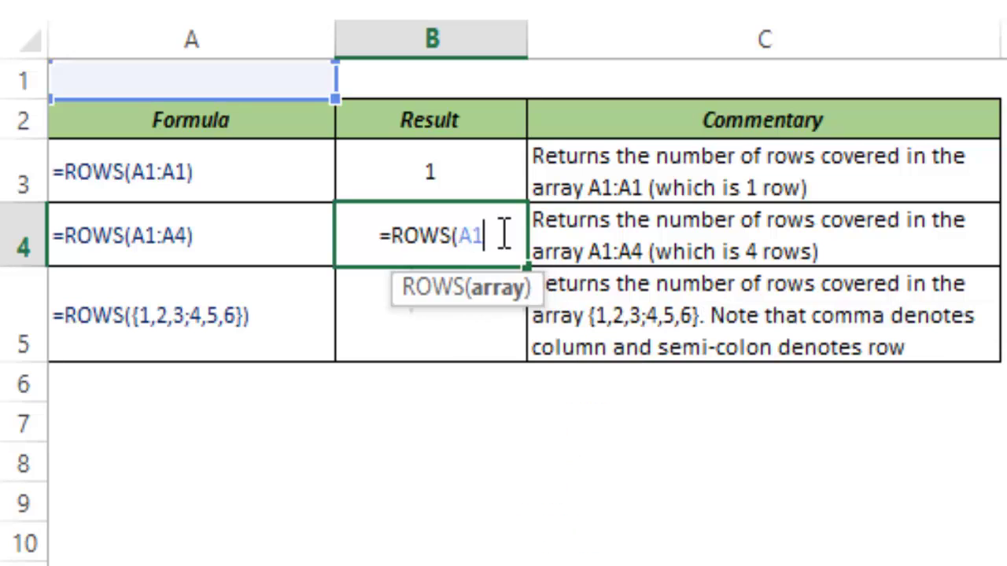
pyautogui.write(':A4')
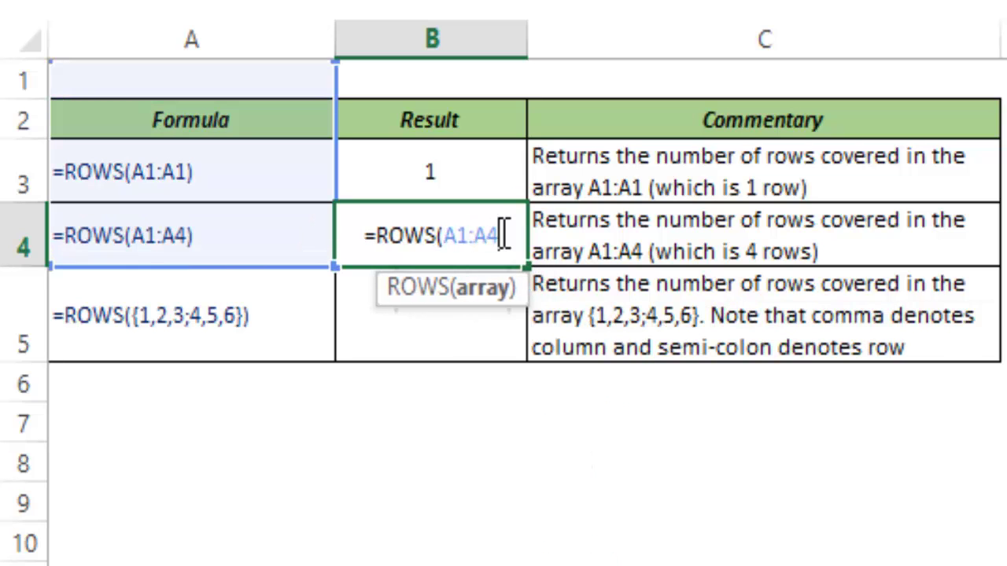
pyautogui.write(')')
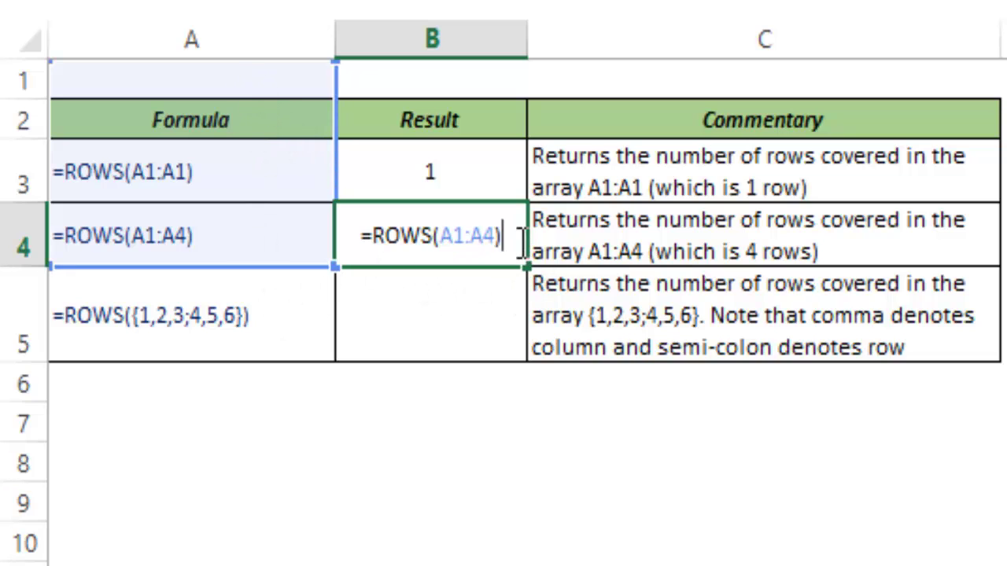
pyautogui.hotkey('ctrl', 'Return')
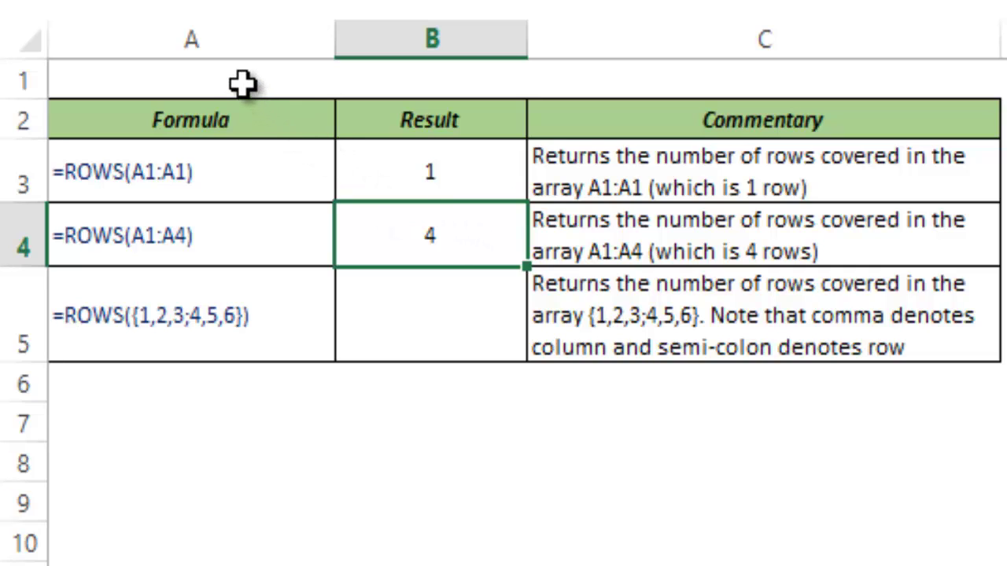
pyautogui.moveTo(242, 84); pyautogui.dragTo(243, 232)
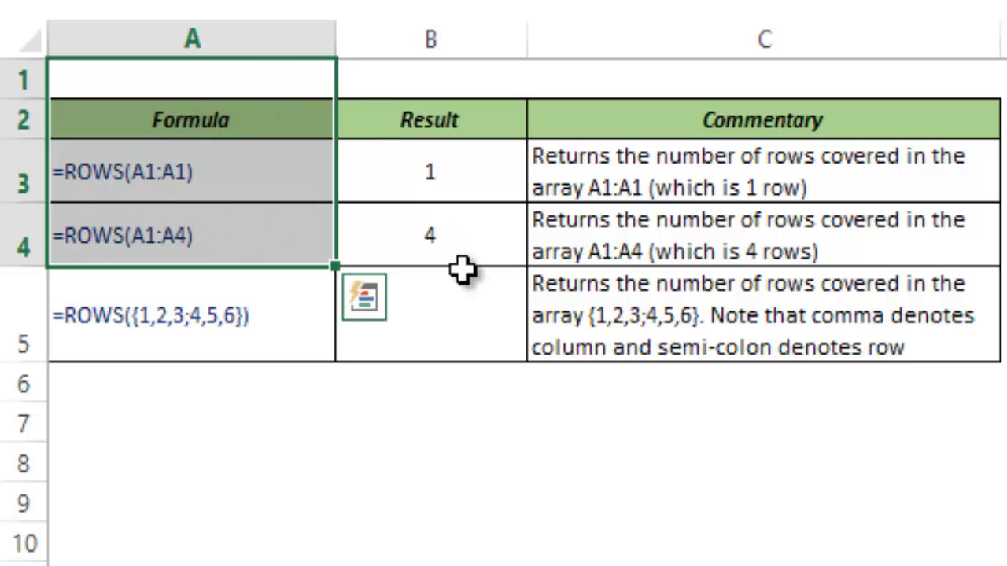
# Enter =ROWS({1,2,3;4,5,6}) in B5 so the array constant's row count shows 2.
pyautogui.click(474, 303)
pyautogui.write('=')
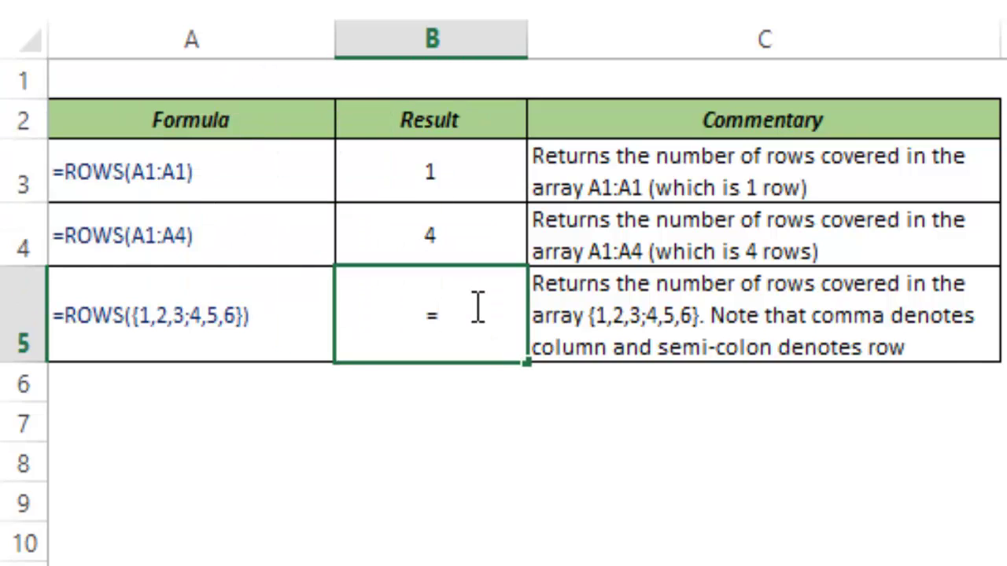
pyautogui.write('ROWS(')
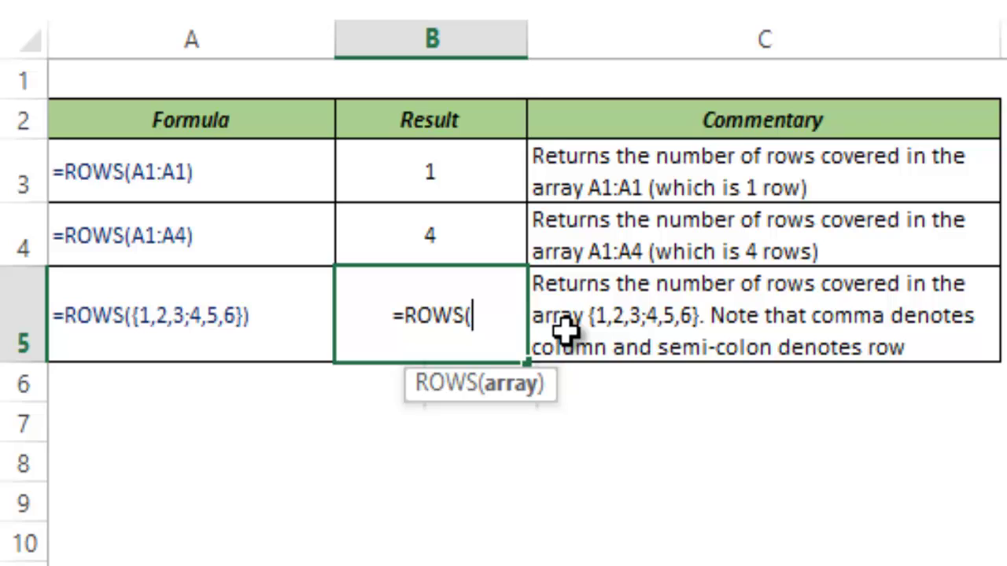
pyautogui.write('{')
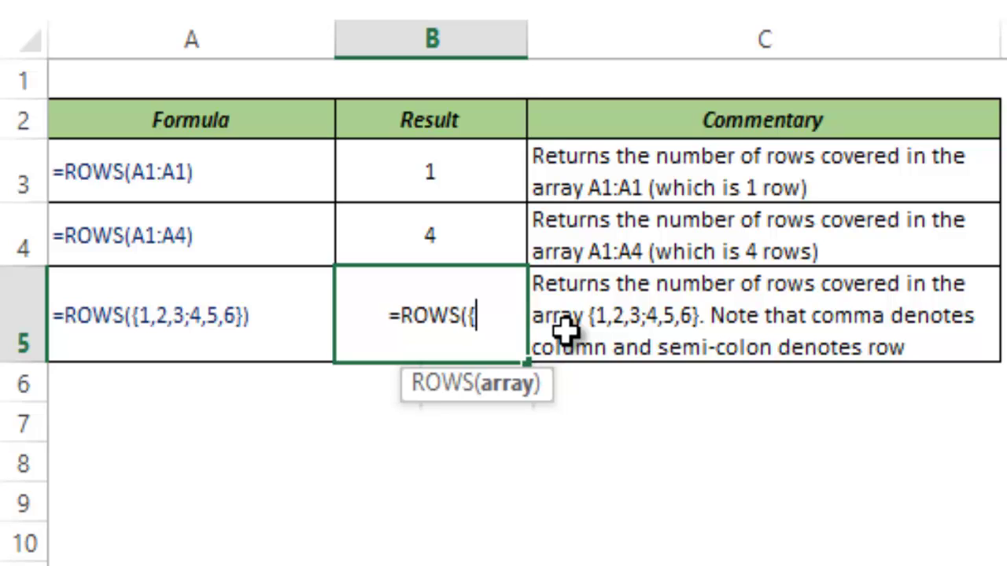
pyautogui.write('1,2')
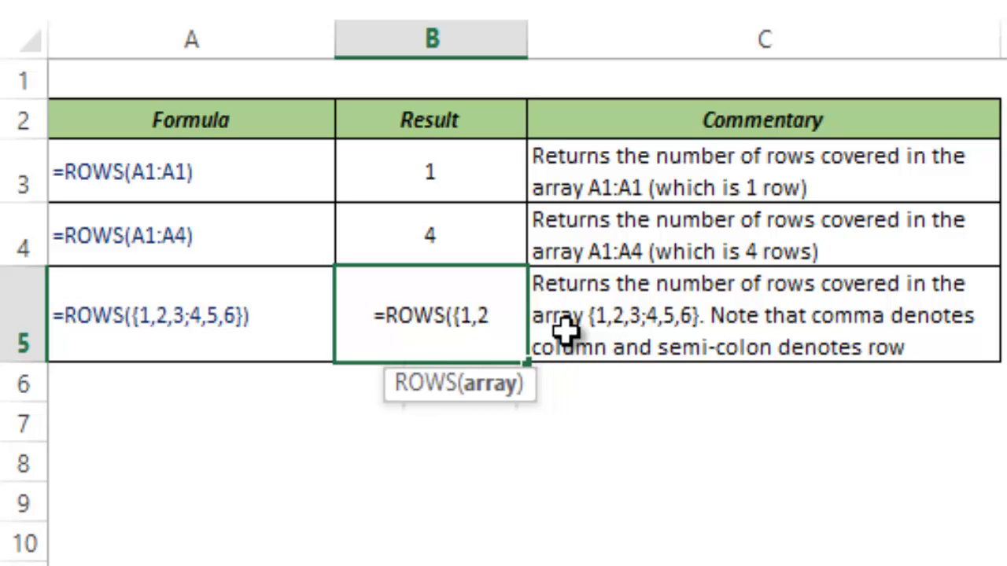
pyautogui.write(',3;')
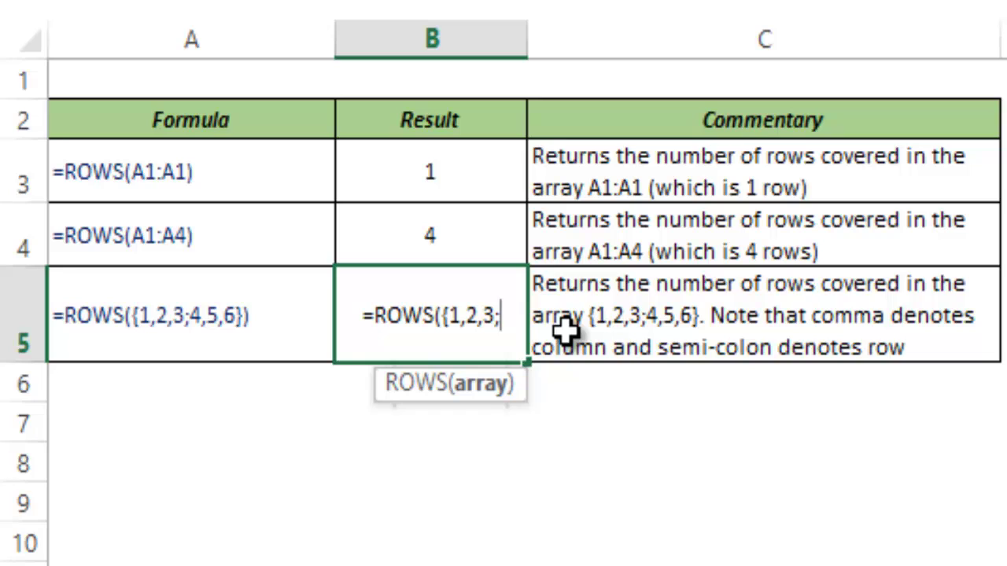
pyautogui.write('4,5,6')
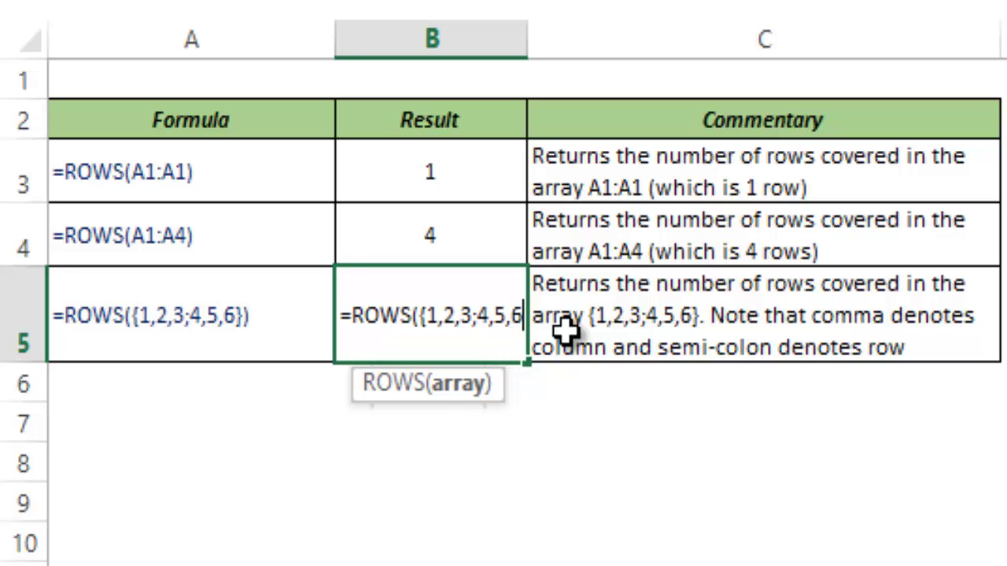
pyautogui.write('})')
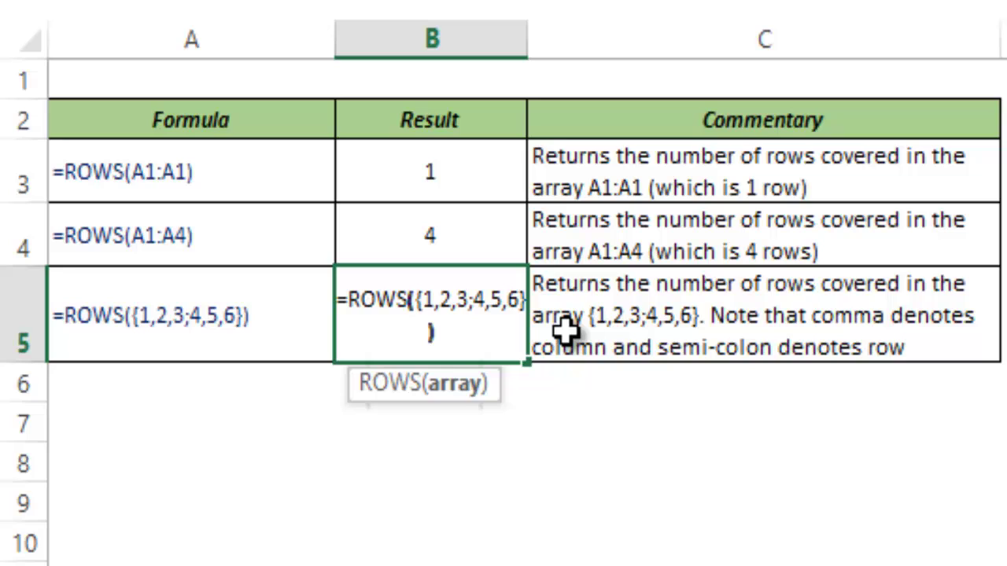
pyautogui.hotkey('ctrl', 'Return')
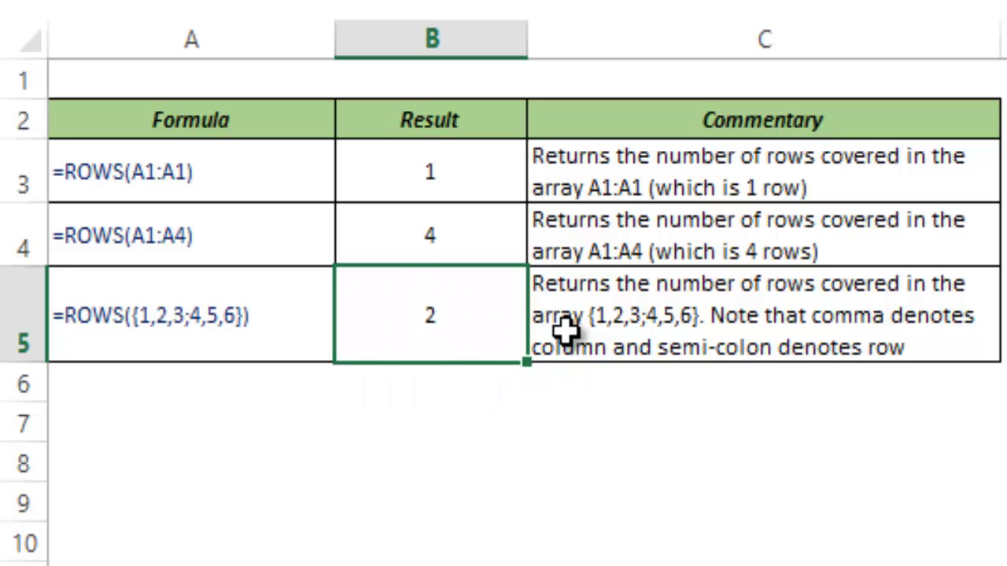
pyautogui.press('Up')
pyautogui.press('Down')
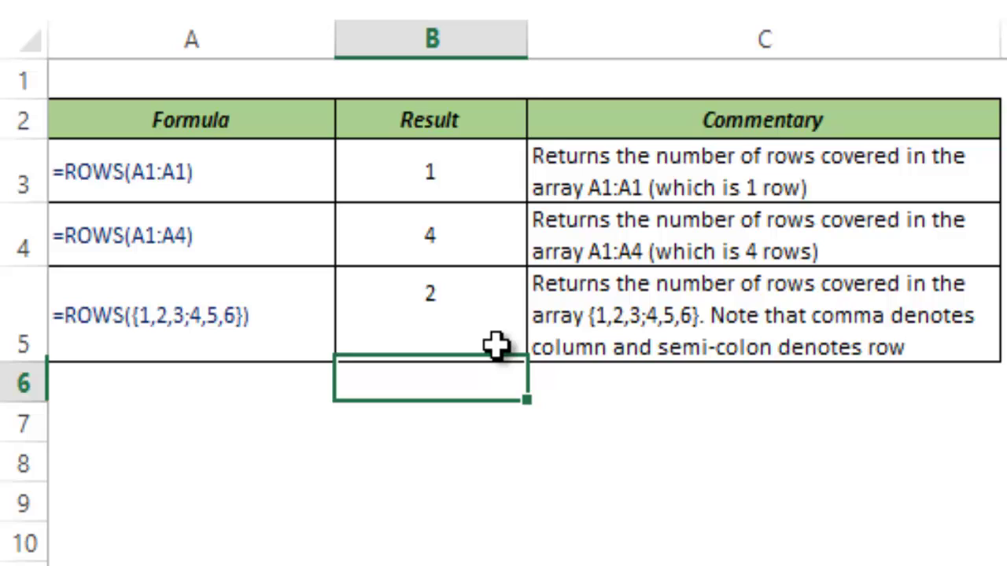
pyautogui.press('Return')
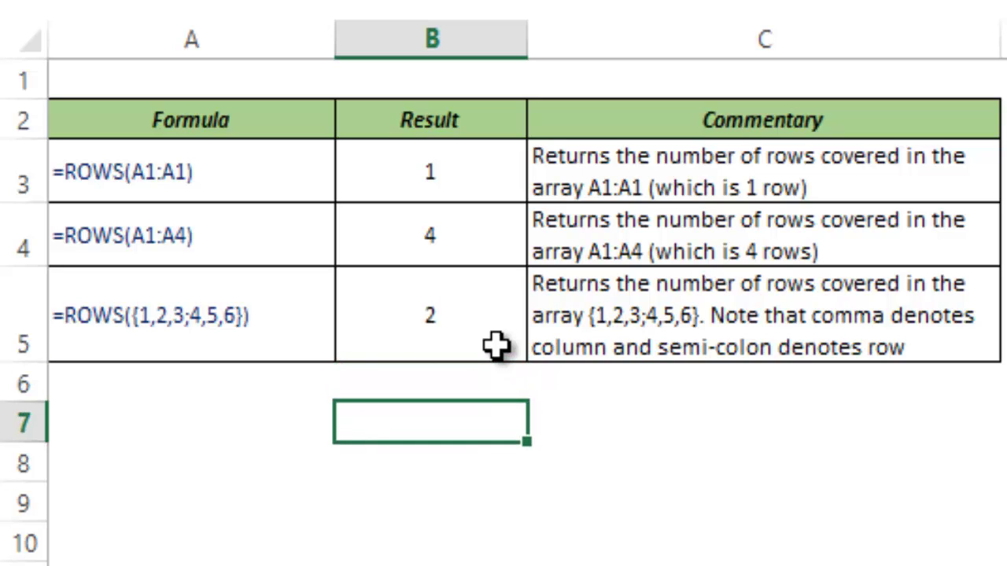
# Enter =ROWS(A1:A1) in B7, then make the first reference absolute, giving =ROWS($A$1:A1).
pyautogui.write('=rows')
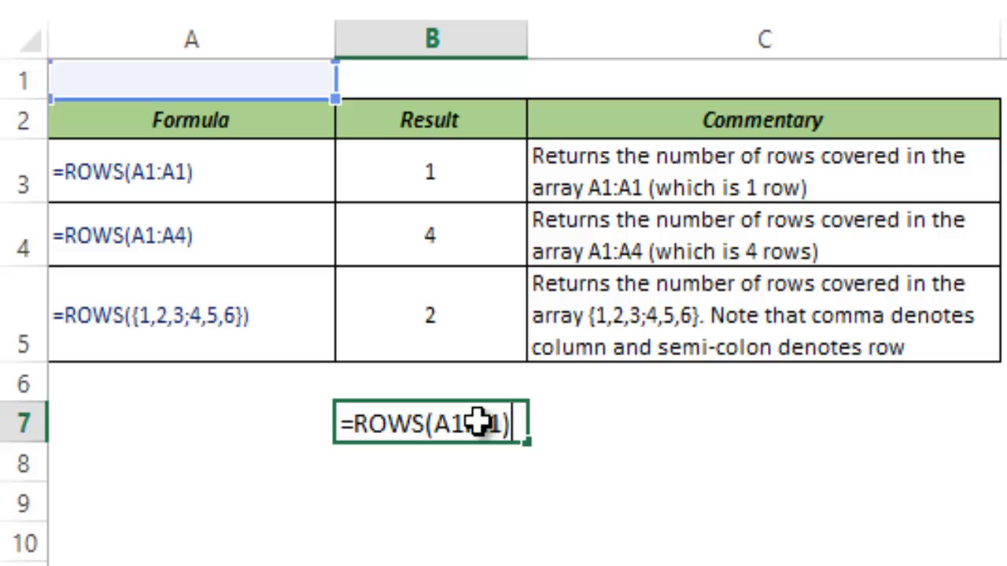
pyautogui.hotkey('ctrl', 'Return')
pyautogui.press('F2')
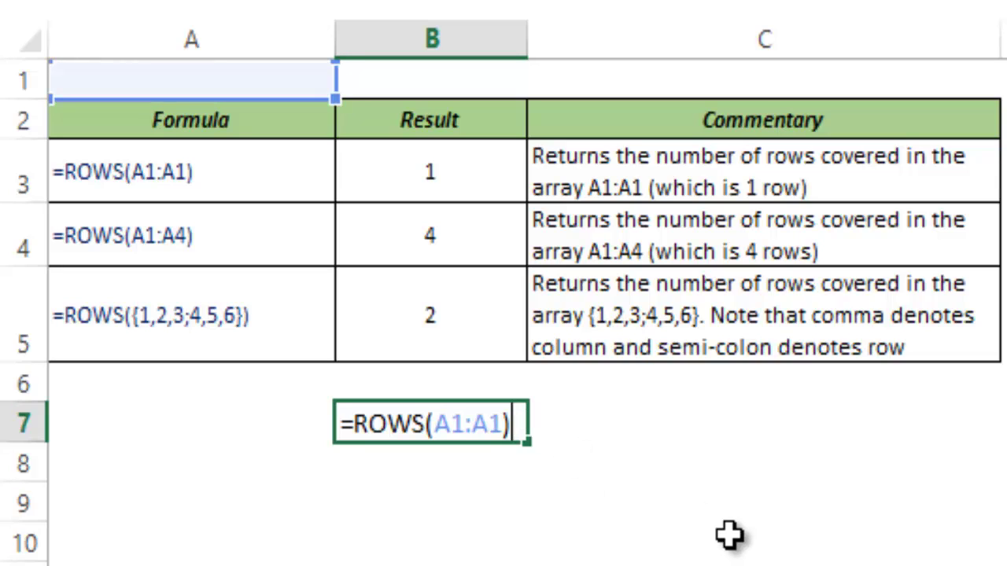
pyautogui.click(452, 439)
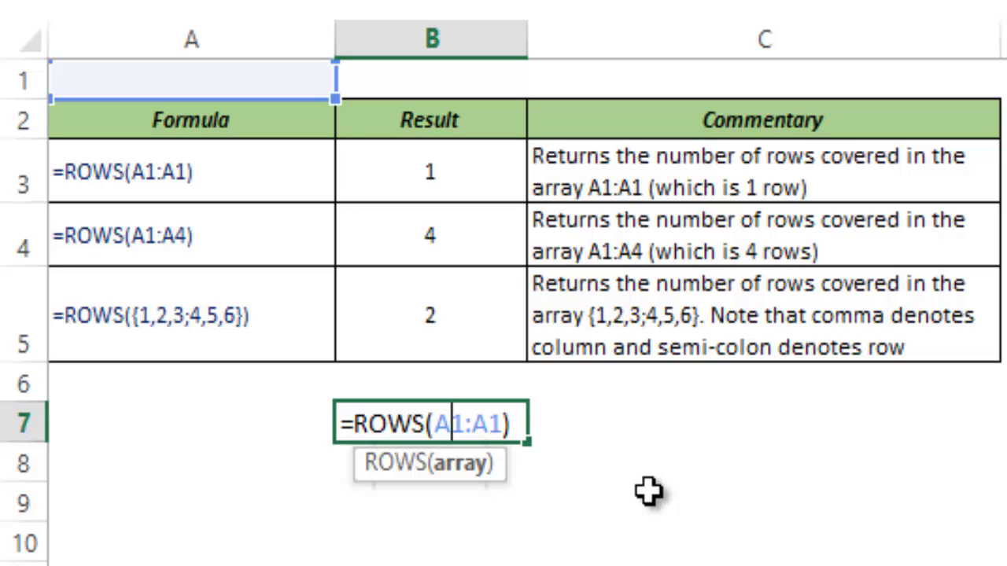
pyautogui.press('F4')
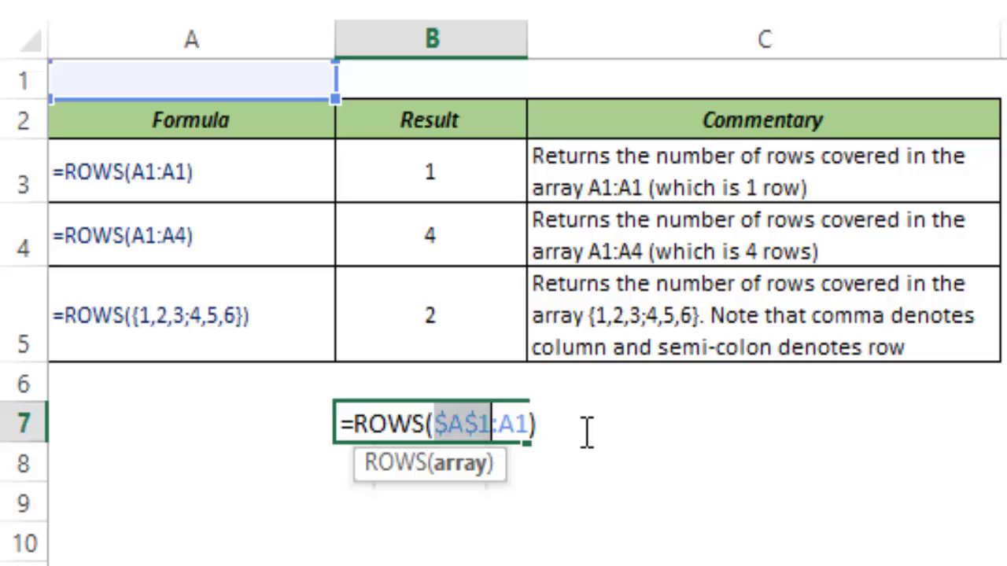
pyautogui.hotkey('ctrl', 'Return')
pyautogui.press('Up')
pyautogui.press('Down')
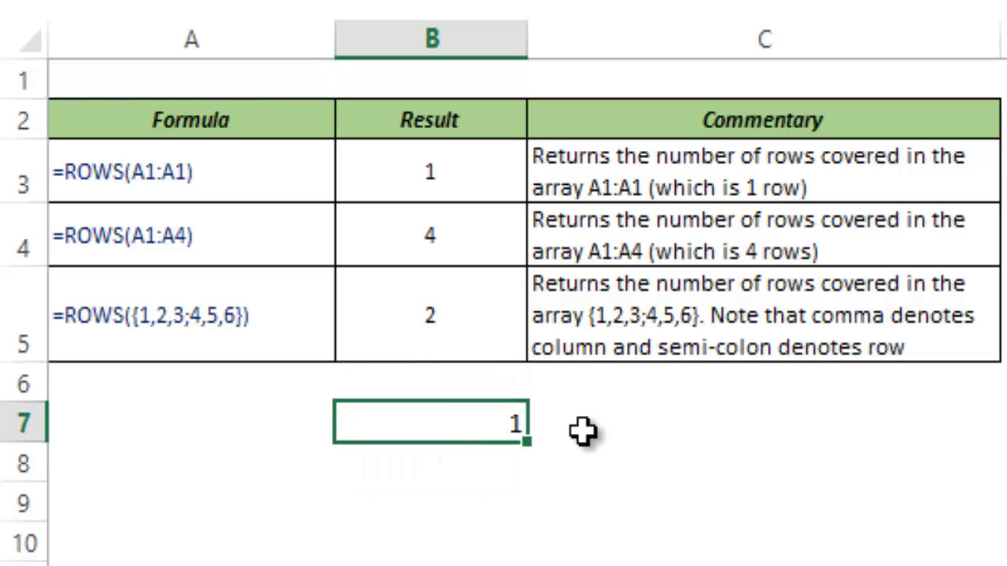